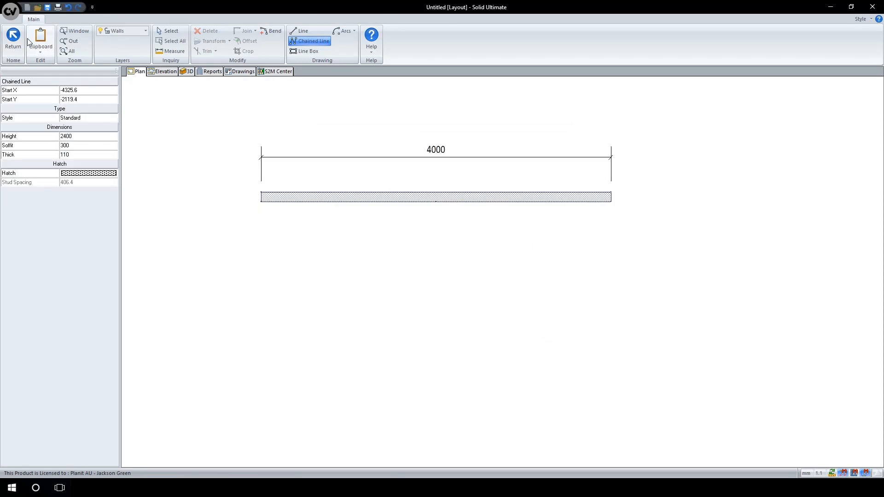
Step: Place a Standard Base Cabinet (Std Base Door 2) centred along the 4000 mm wall
{"action": "left_click", "coordinate": [46, 151]}
{"action": "left_click", "coordinate": [433, 230]}
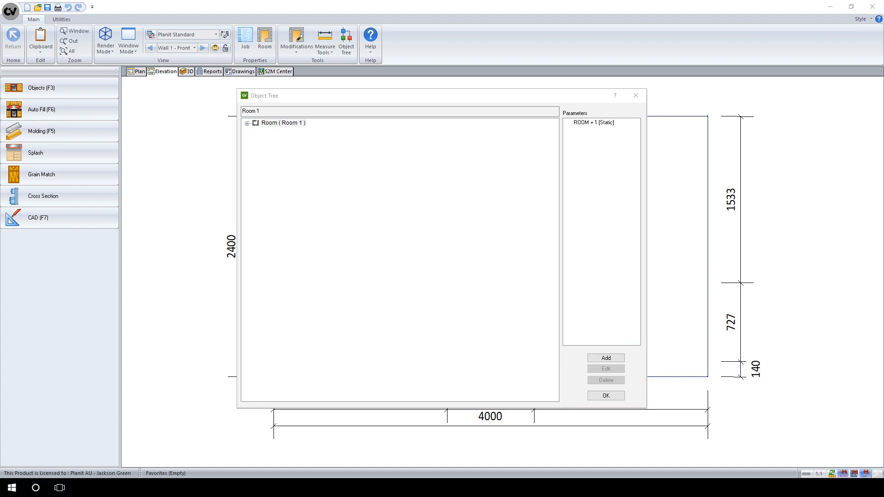
Step: Examine the object tree hierarchy from Room 1 through Wall 1 and Front Face to the Standard Base Cabinet's parameters and case parts
{"action": "left_click", "coordinate": [247, 123]}
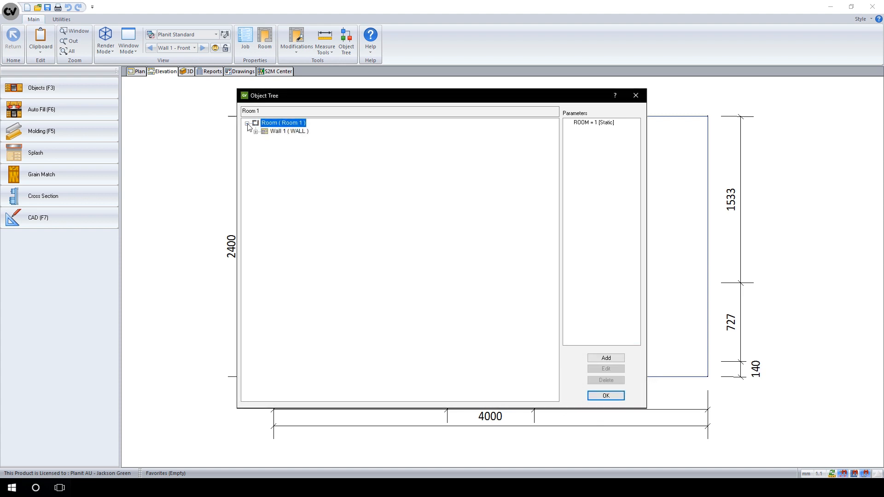
{"action": "left_click", "coordinate": [269, 133]}
{"action": "double_click", "coordinate": [269, 133]}
{"action": "left_click", "coordinate": [281, 140]}
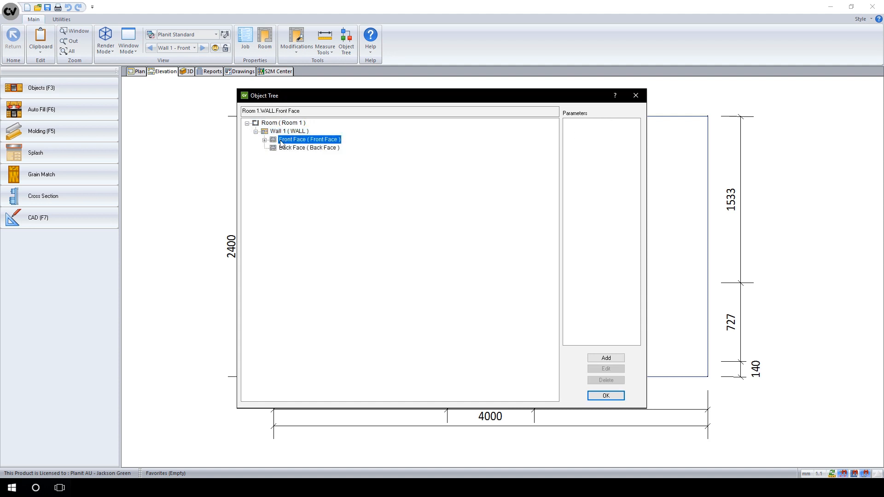
{"action": "double_click", "coordinate": [282, 141]}
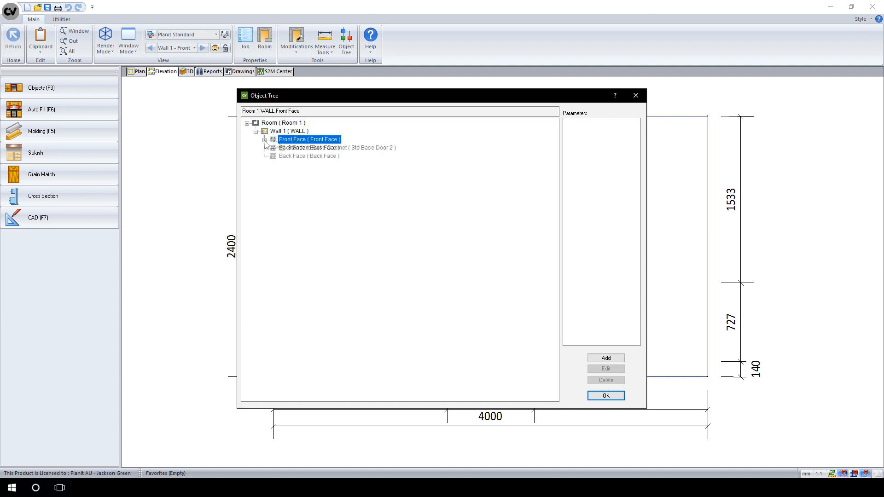
{"action": "left_click", "coordinate": [291, 149]}
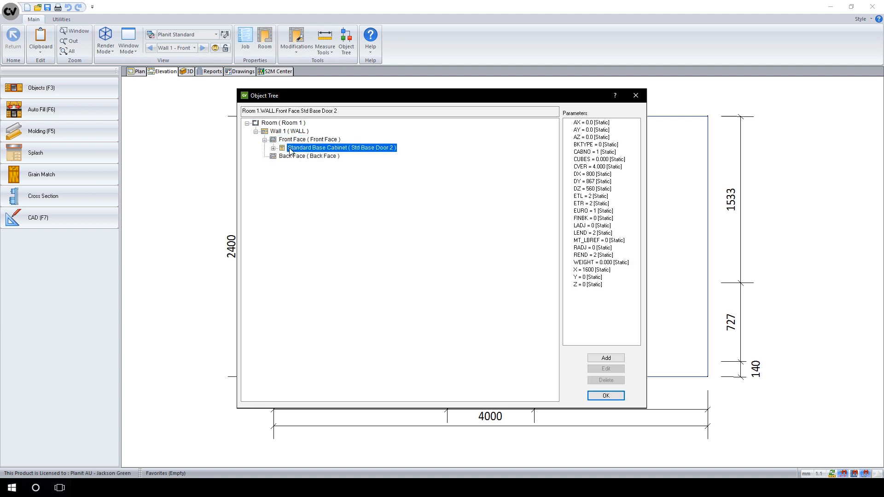
{"action": "double_click", "coordinate": [291, 149]}
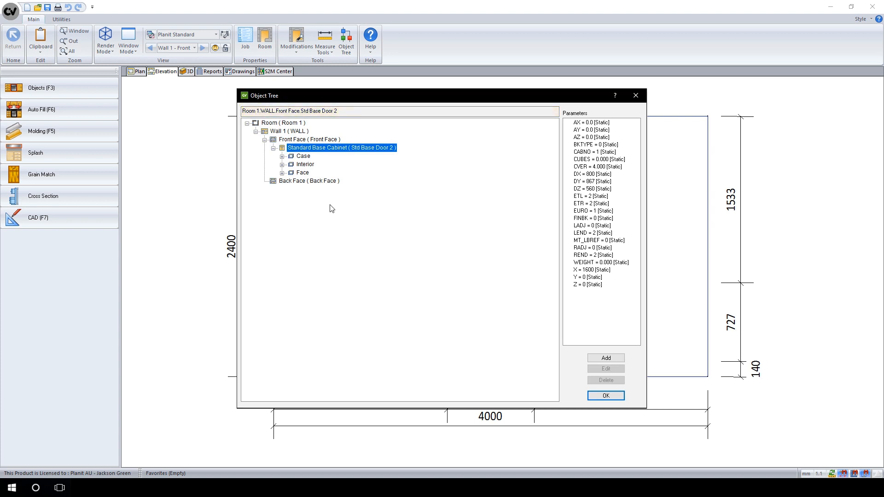
{"action": "left_click", "coordinate": [283, 157]}
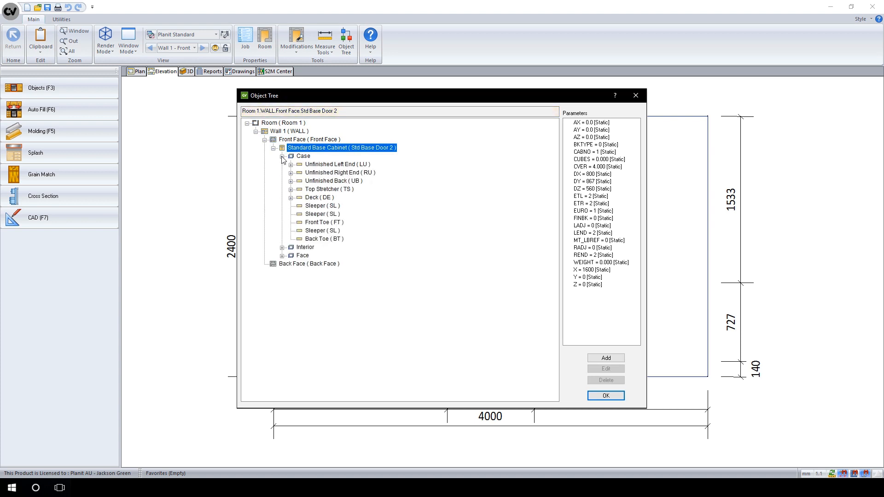
{"action": "left_click", "coordinate": [352, 175]}
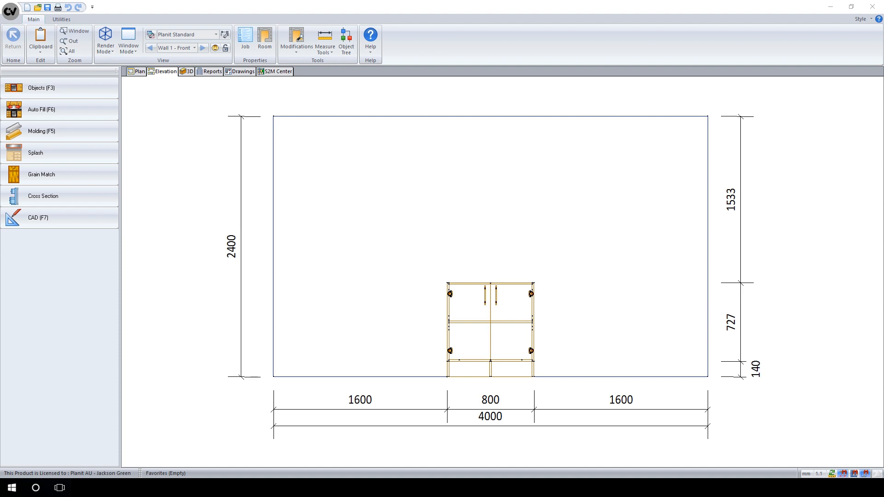
Step: Open the base cabinet for assembly editing in end view and rotate its Top Stretcher by 90 degrees
{"action": "double_click", "coordinate": [493, 318]}
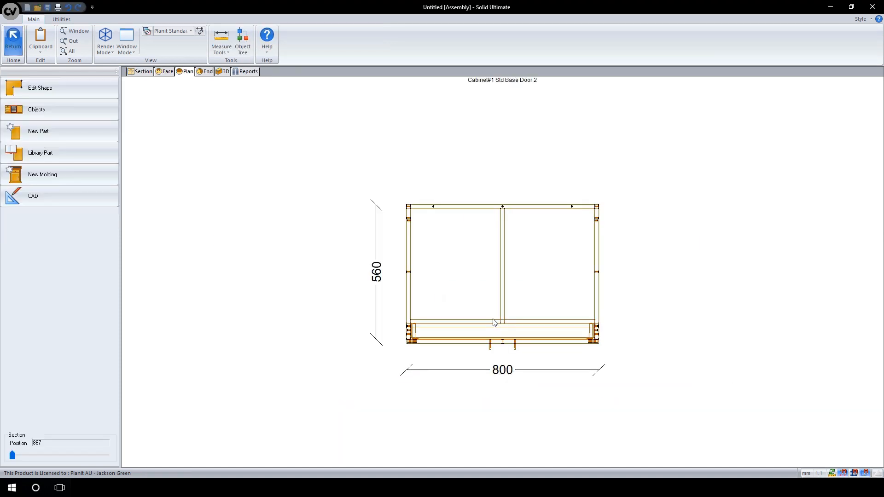
{"action": "left_click", "coordinate": [204, 72]}
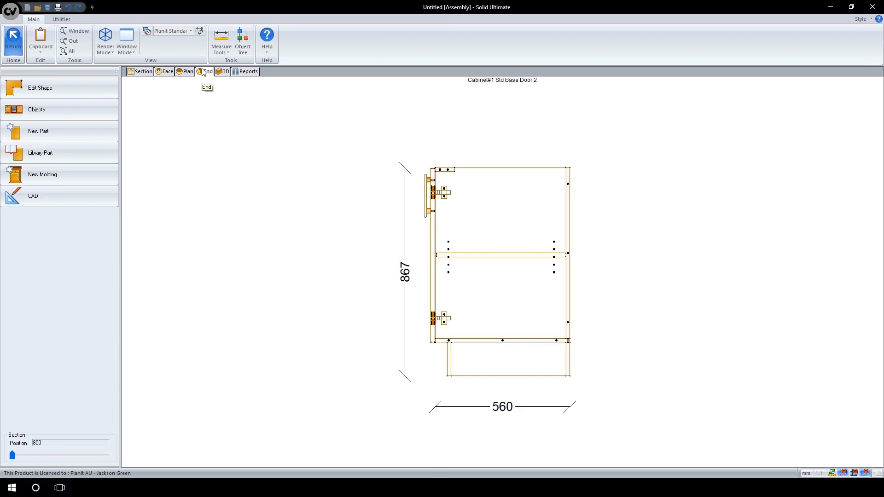
{"action": "scroll", "coordinate": [462, 176], "scroll_direction": "up", "scroll_amount": 5}
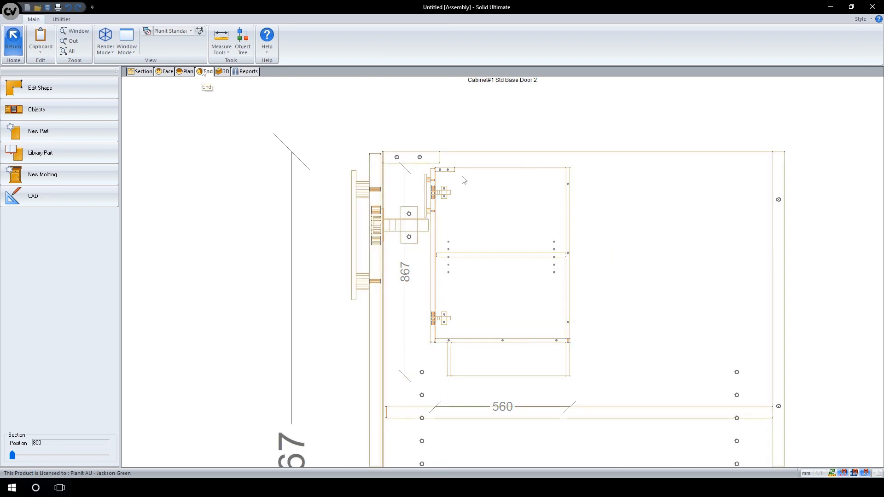
{"action": "left_click", "coordinate": [399, 157]}
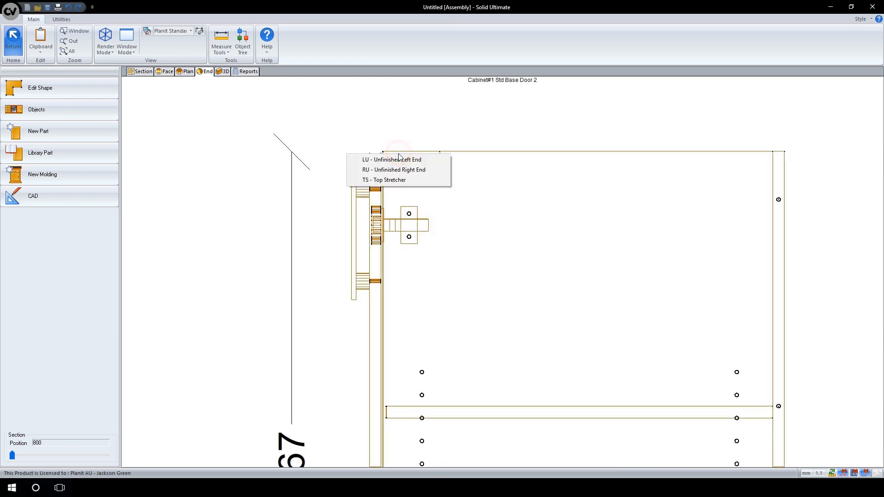
{"action": "left_click", "coordinate": [445, 180]}
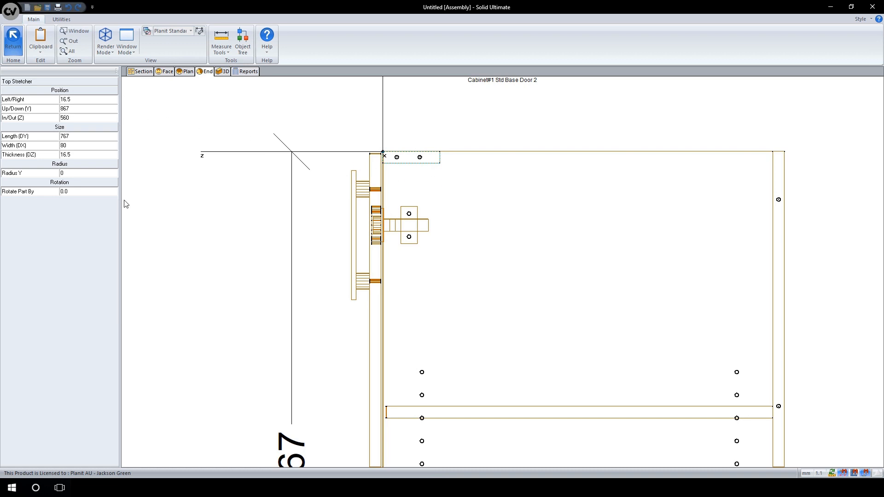
{"action": "left_click", "coordinate": [110, 191]}
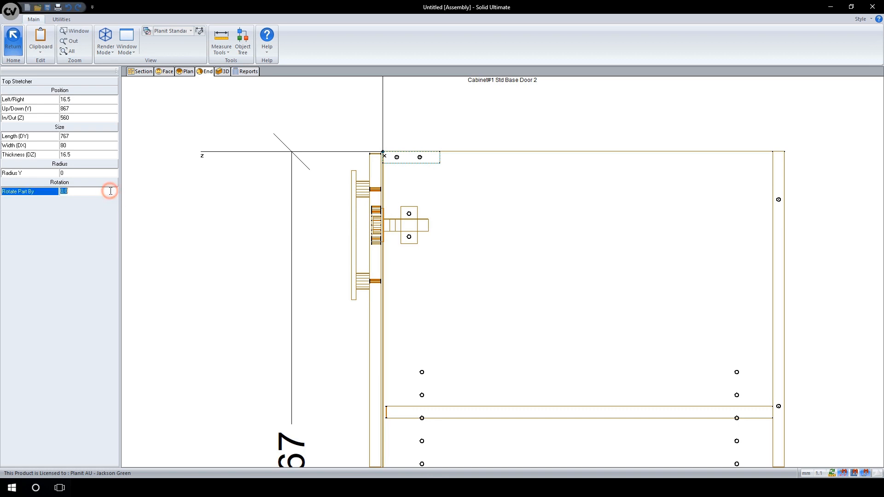
{"action": "type", "text": "90"}
{"action": "key", "text": "Return"}
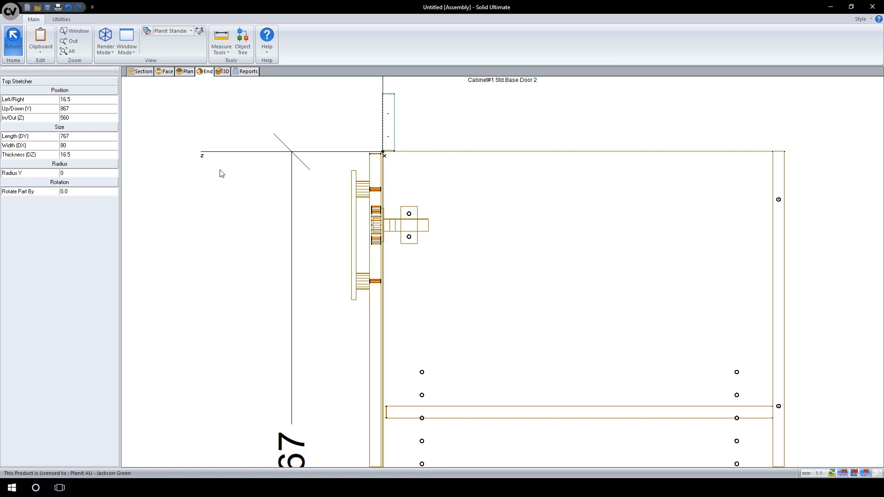
Step: Drive the Top Stretcher's Up/Down (Y) position with the equation IF 1 THEN Cab.DY, testing it before accepting
{"action": "middle_click_drag", "start_coordinate": [309, 166], "coordinate": [346, 302]}
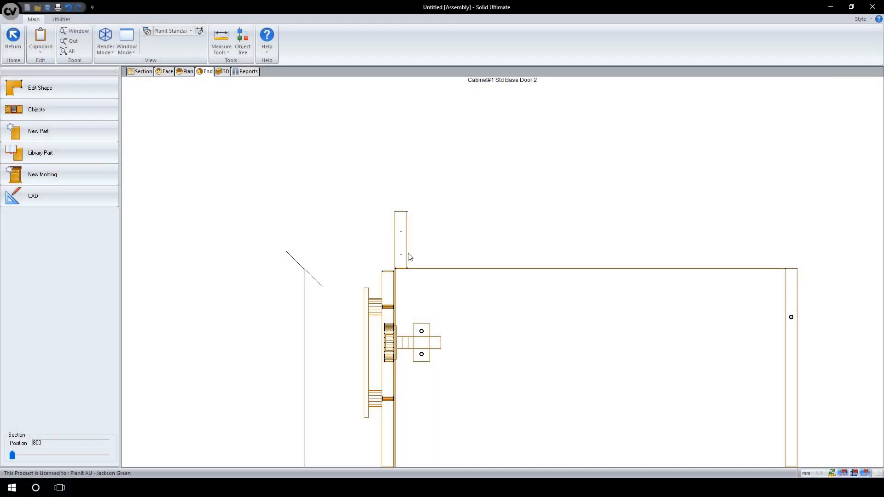
{"action": "left_click", "coordinate": [405, 241]}
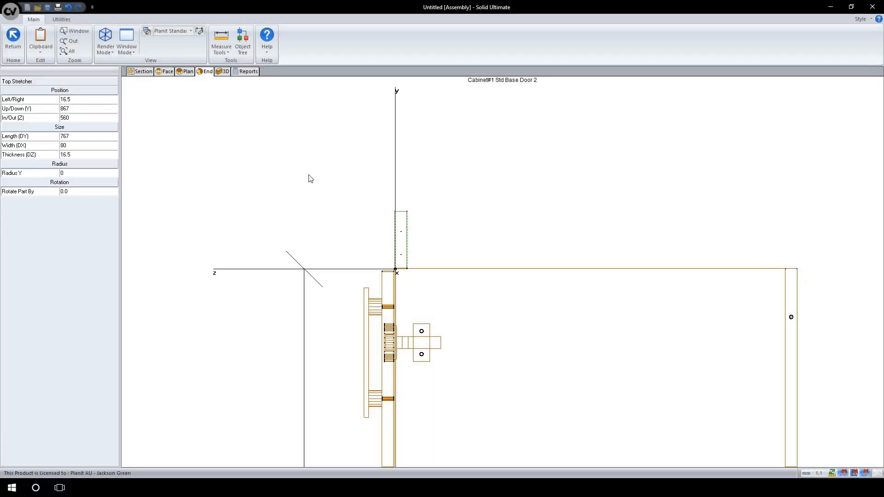
{"action": "left_click", "coordinate": [245, 43]}
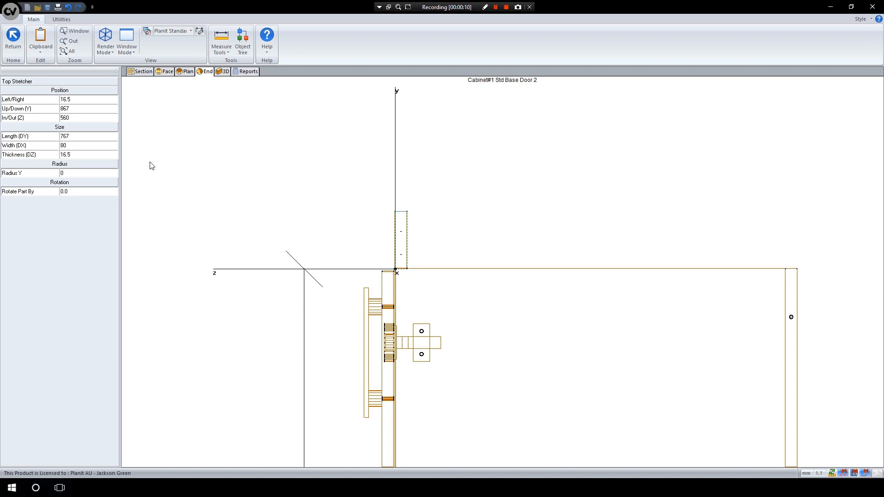
{"action": "left_click", "coordinate": [95, 109]}
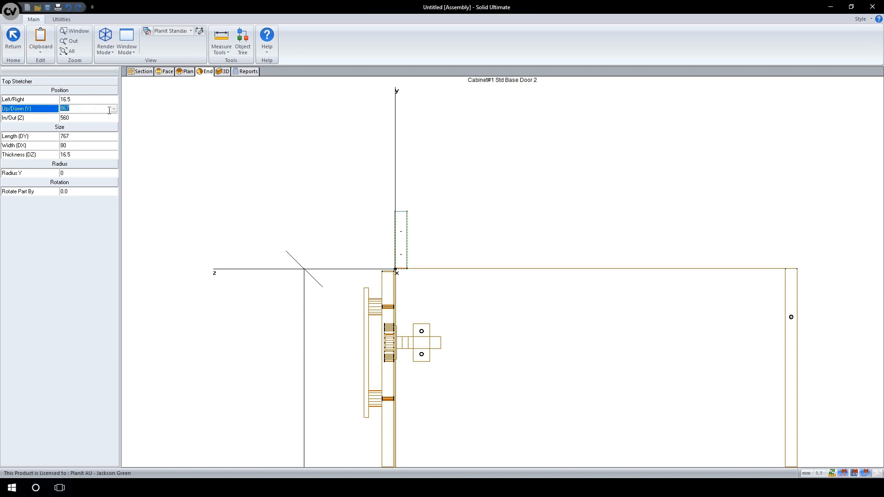
{"action": "left_click", "coordinate": [113, 109]}
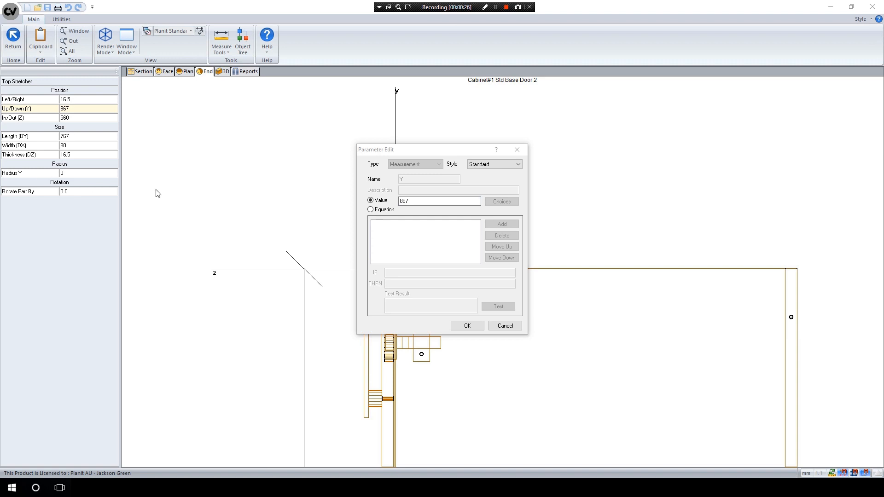
{"action": "left_click", "coordinate": [371, 210]}
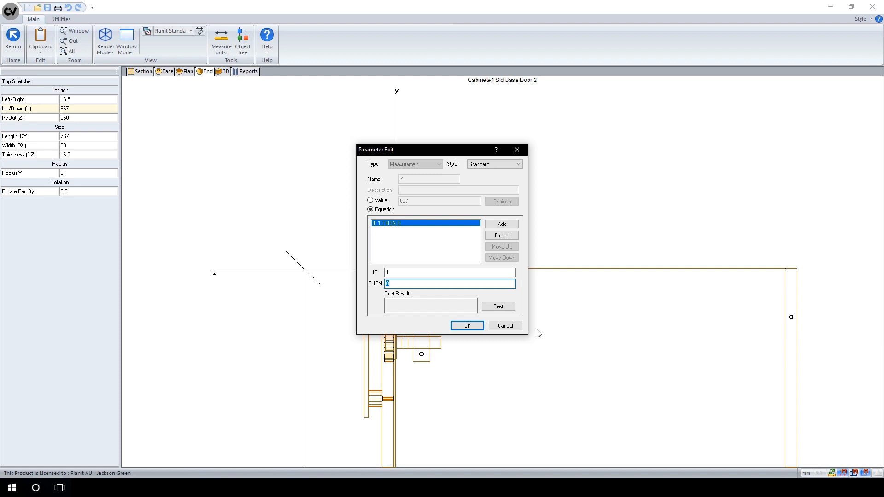
{"action": "left_click", "coordinate": [438, 284]}
{"action": "left_click_drag", "start_coordinate": [438, 284], "coordinate": [378, 285]}
{"action": "type", "text": "Cab.DY"}
{"action": "left_click", "coordinate": [498, 308]}
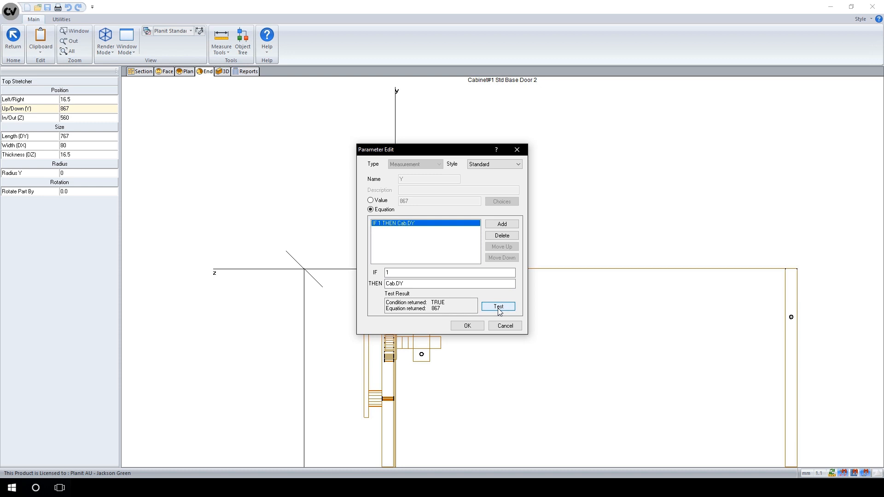
{"action": "left_click", "coordinate": [469, 326]}
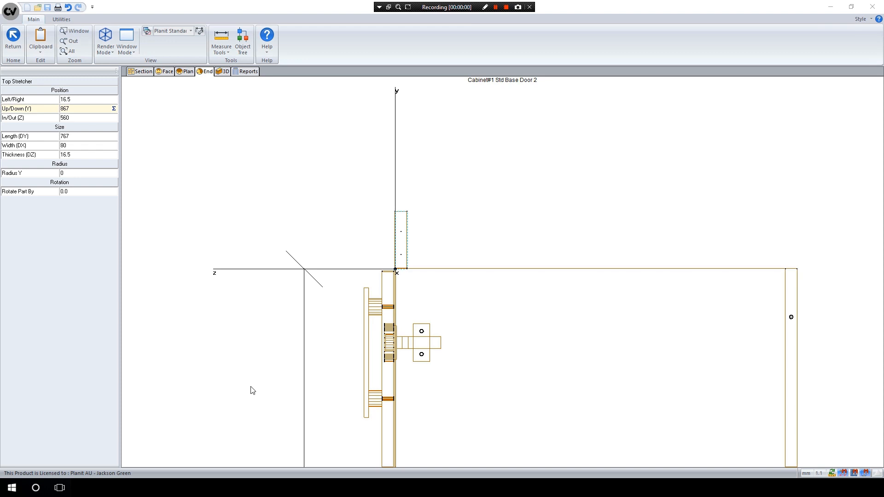
Step: Copy the parameter path Cab.Case.TS.DX of the Top Stretcher's width from the cabinet's object tree
{"action": "left_click", "coordinate": [244, 49]}
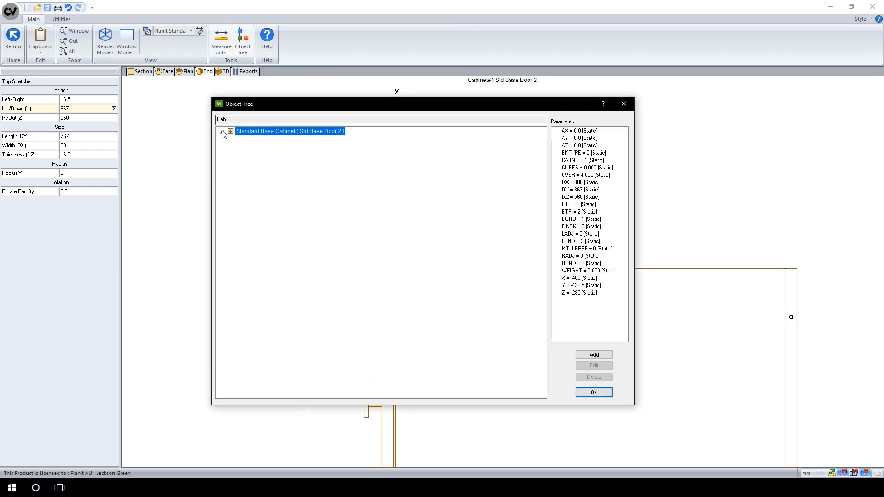
{"action": "left_click", "coordinate": [222, 132]}
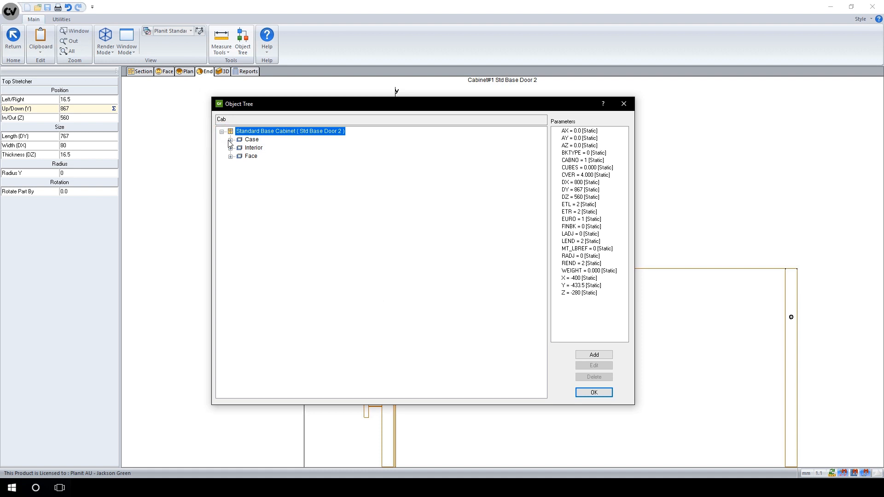
{"action": "left_click", "coordinate": [230, 140]}
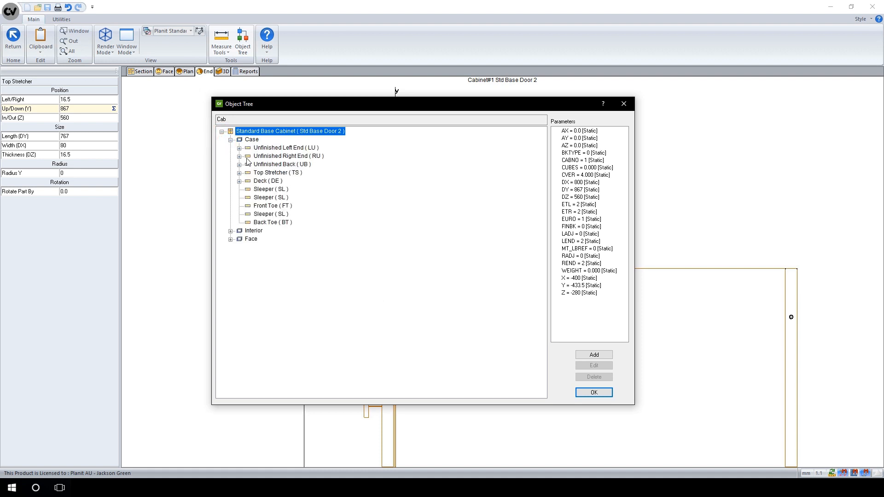
{"action": "left_click", "coordinate": [261, 173]}
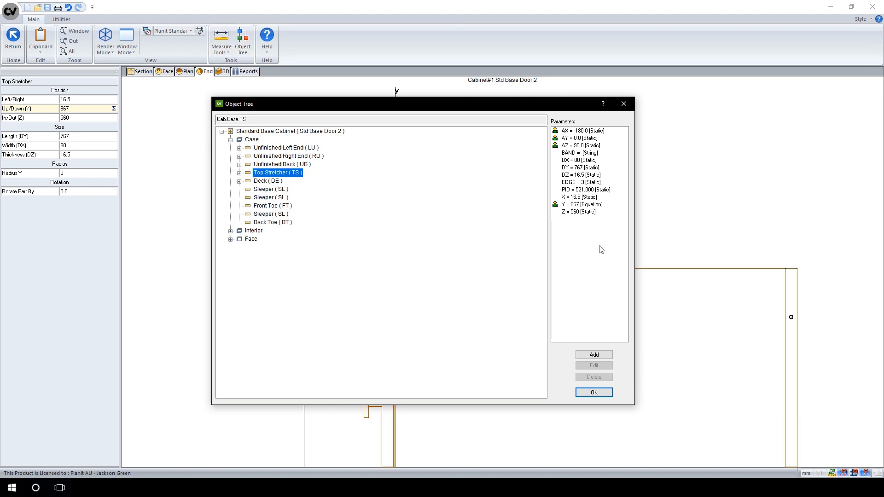
{"action": "left_click", "coordinate": [583, 162]}
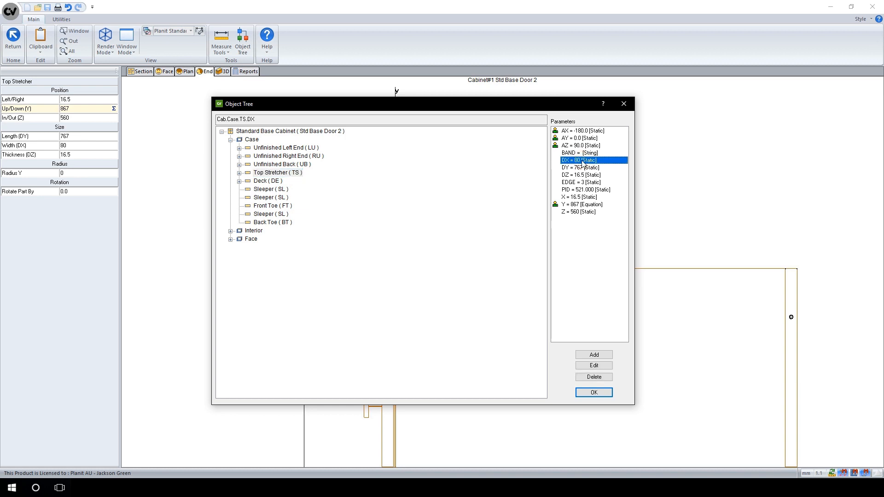
{"action": "left_click", "coordinate": [272, 119]}
{"action": "left_click_drag", "start_coordinate": [272, 120], "coordinate": [217, 119]}
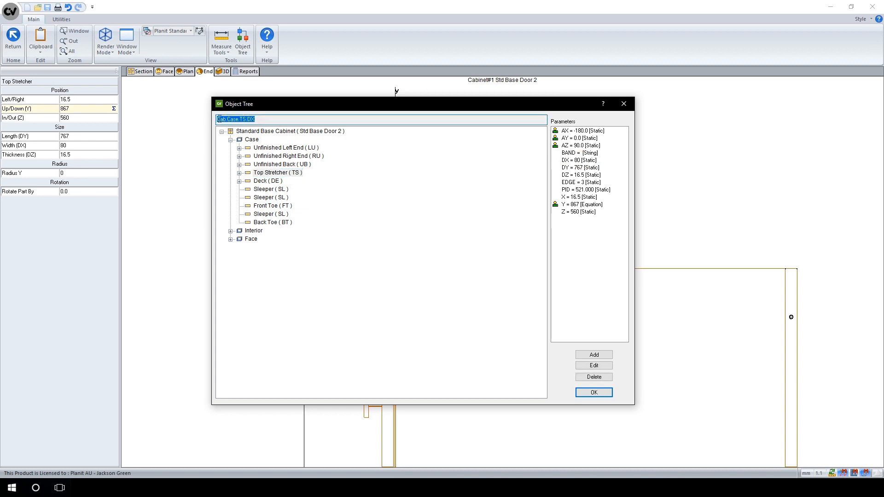
{"action": "right_click", "coordinate": [235, 120]}
{"action": "left_click", "coordinate": [256, 148]}
{"action": "key", "text": "Escape"}
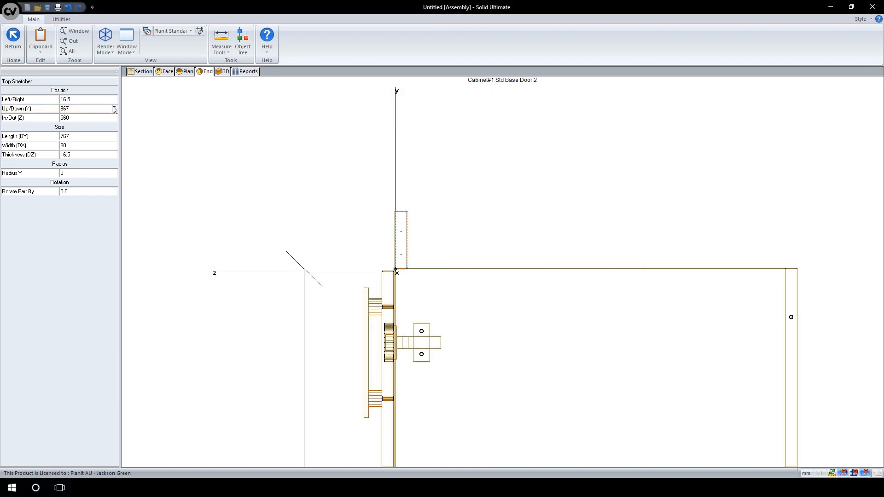
Step: Set the Top Stretcher's Up/Down (Y) equation to Cab.DY-Cab.Case.TS.DX, testing it before accepting
{"action": "left_click", "coordinate": [114, 108]}
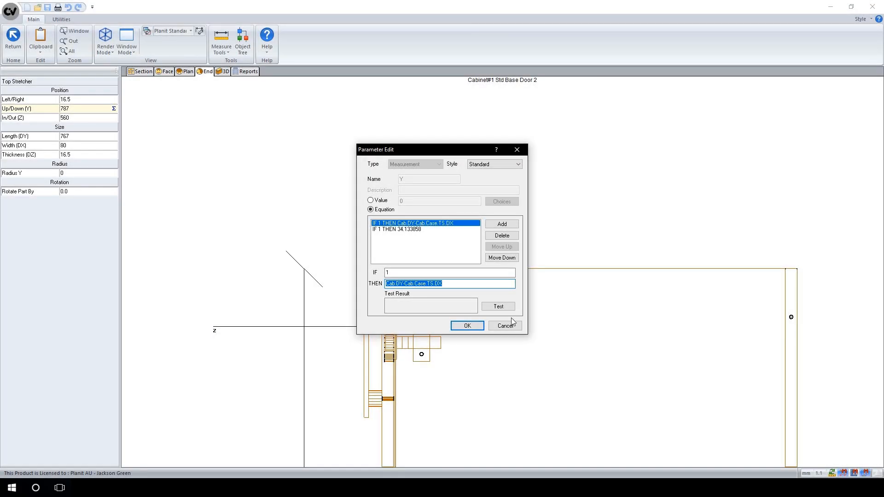
{"action": "left_click", "coordinate": [499, 307]}
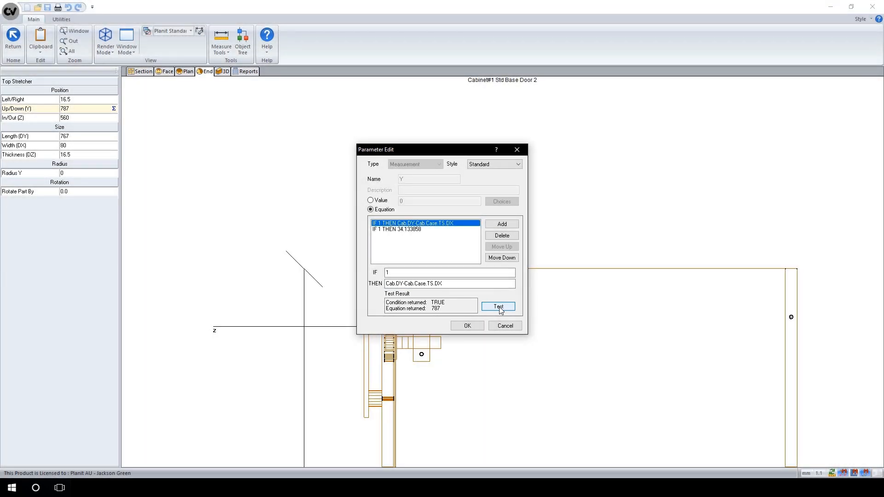
{"action": "left_click", "coordinate": [468, 326]}
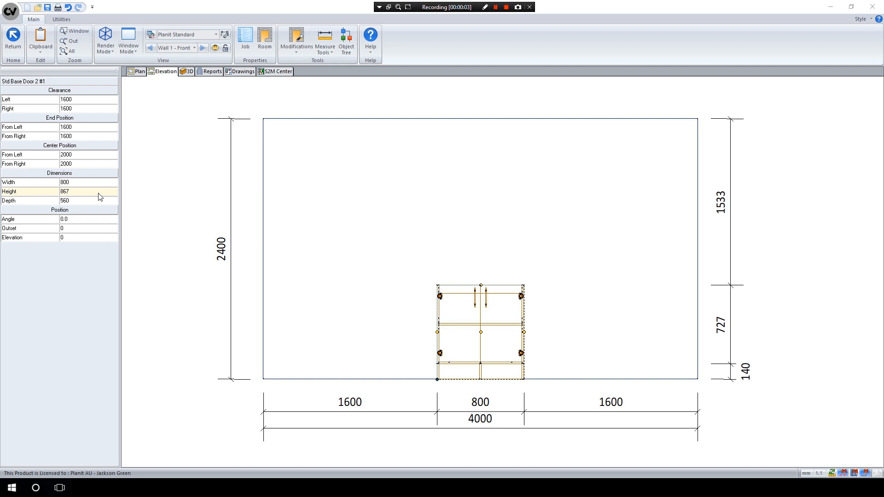
Step: Try the base cabinet on the wall elevation at a height of 900 mm, and set its final height to 1050 mm
{"action": "left_click", "coordinate": [99, 193]}
{"action": "type", "text": "900"}
{"action": "key", "text": "Return"}
{"action": "left_click", "coordinate": [99, 193]}
{"action": "type", "text": "1050"}
{"action": "key", "text": "Return"}
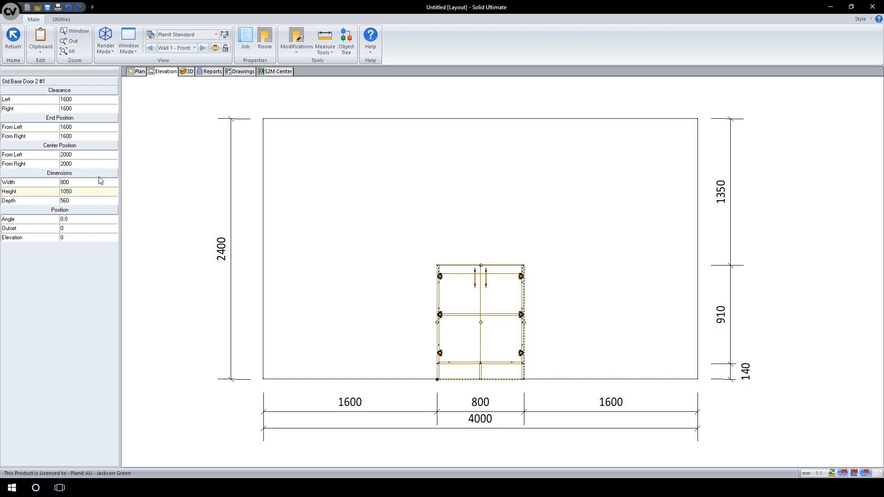
Step: Set the base cabinet's width to 1000 mm, stretching it to the left, and its depth to 650 mm, checking the result in 3D
{"action": "left_click", "coordinate": [99, 182]}
{"action": "type", "text": "1000"}
{"action": "key", "text": "Return"}
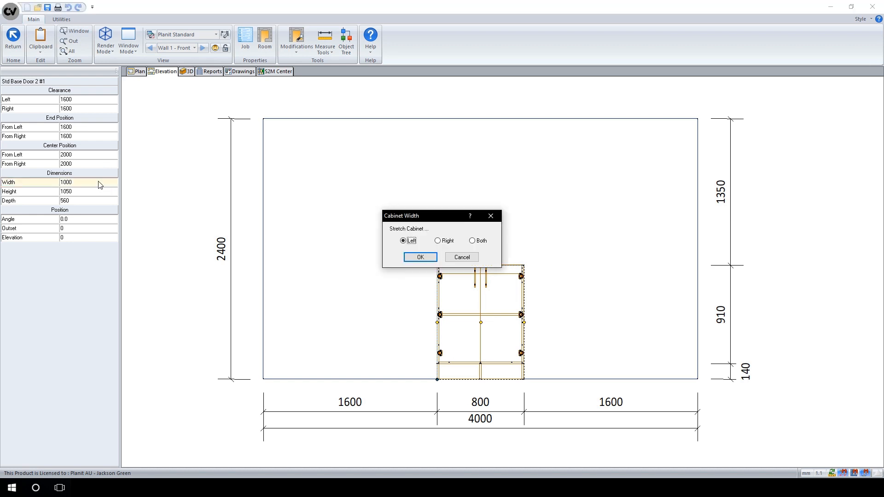
{"action": "key", "text": "Return"}
{"action": "left_click", "coordinate": [99, 201]}
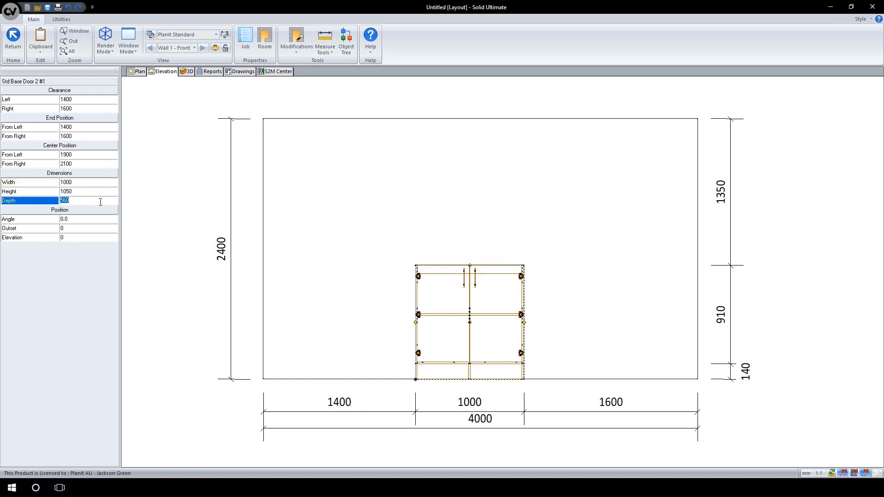
{"action": "type", "text": "650"}
{"action": "key", "text": "Return"}
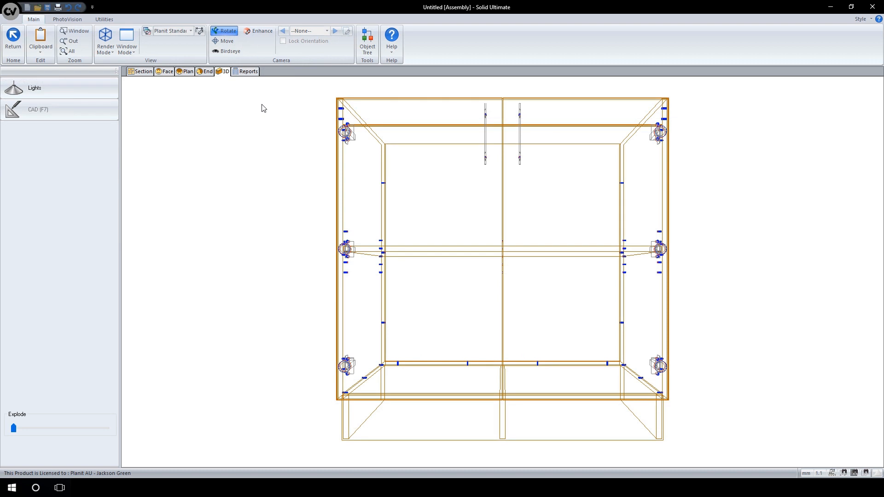
{"action": "left_click_drag", "start_coordinate": [263, 108], "coordinate": [22, 350]}
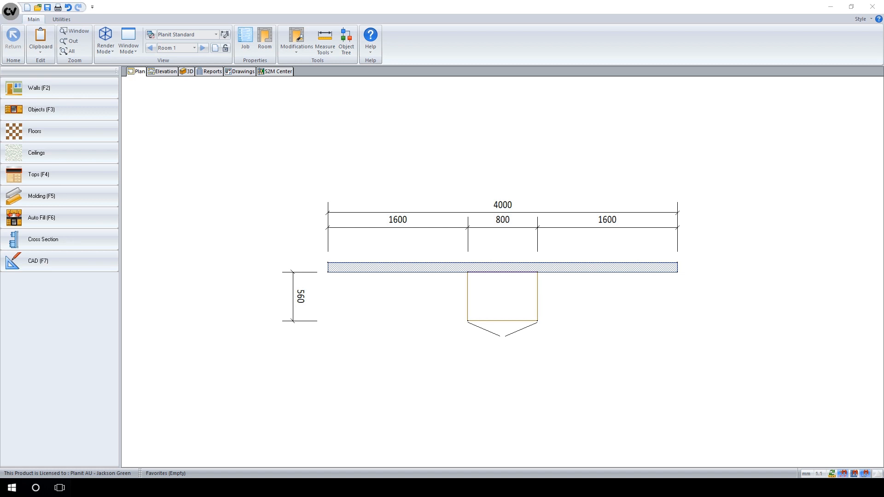
Step: Open the 800 mm base cabinet's interior section and change its middle shelf to the Fixed Shelf type
{"action": "left_click", "coordinate": [41, 394]}
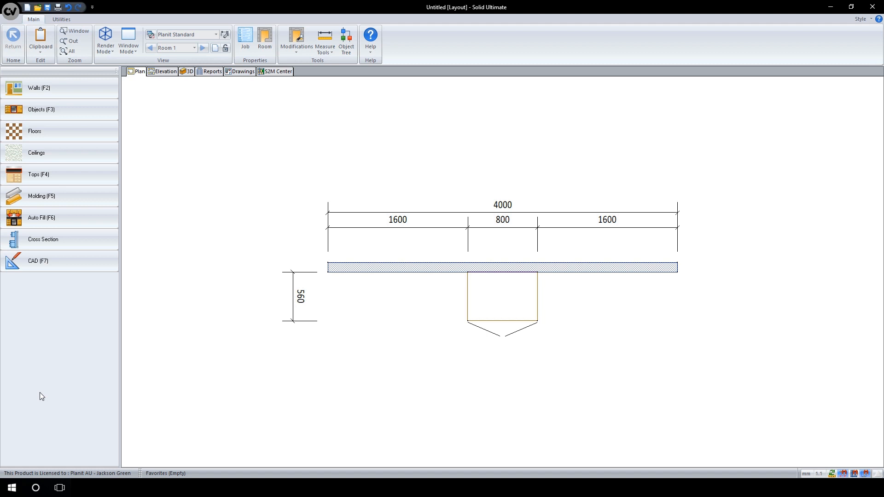
{"action": "double_click", "coordinate": [519, 300]}
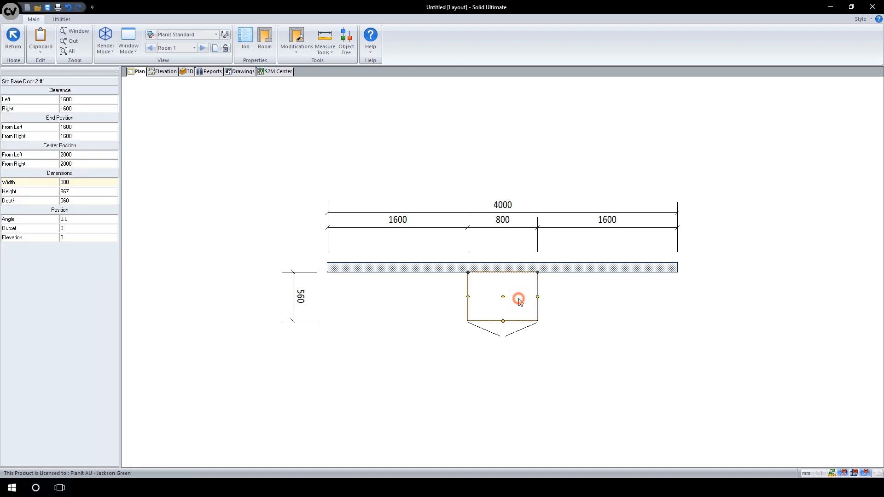
{"action": "left_click", "coordinate": [142, 71]}
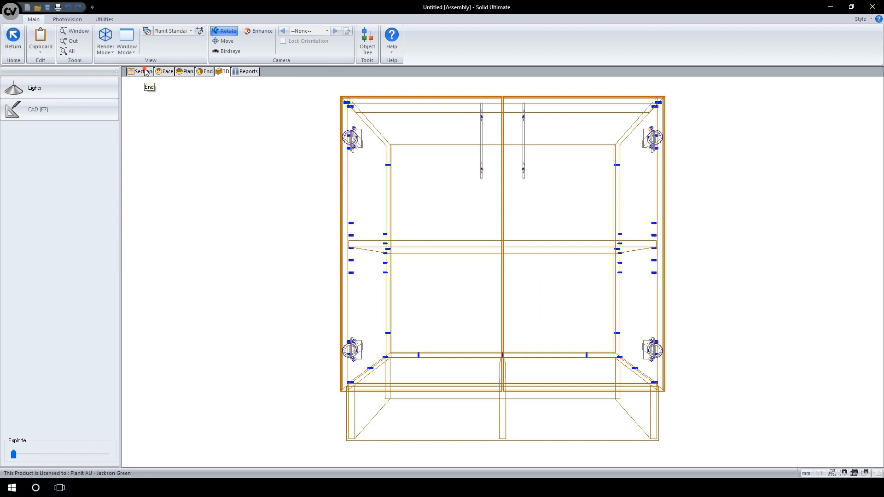
{"action": "left_click", "coordinate": [222, 38]}
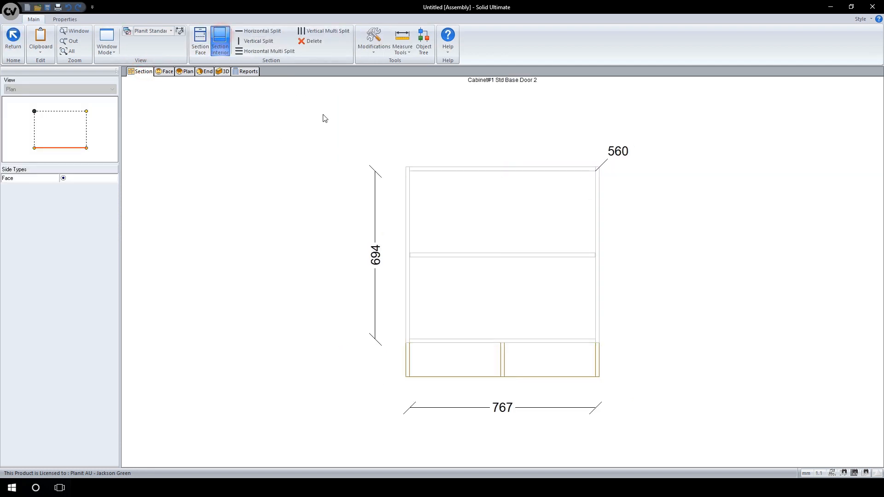
{"action": "left_click", "coordinate": [450, 256]}
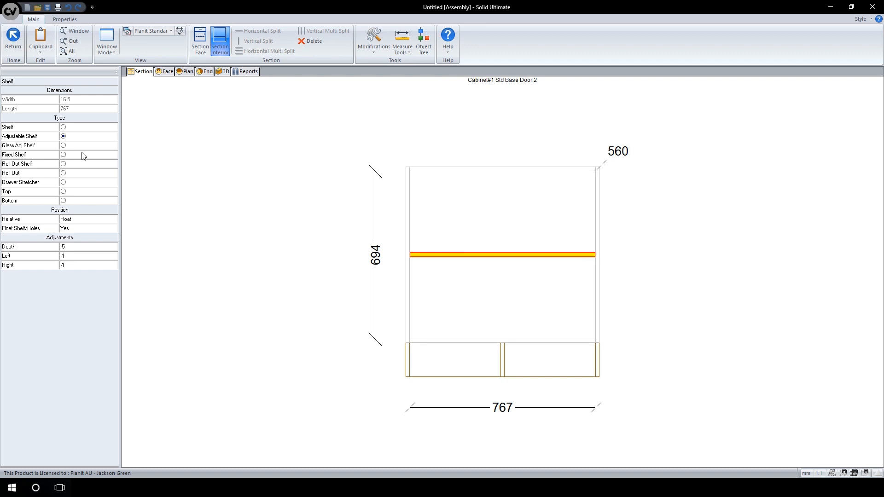
{"action": "left_click", "coordinate": [64, 155]}
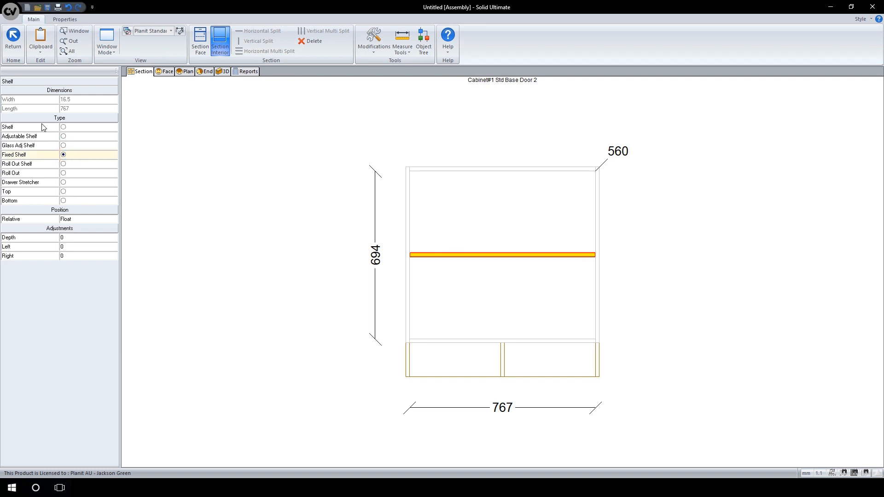
{"action": "left_click", "coordinate": [19, 48]}
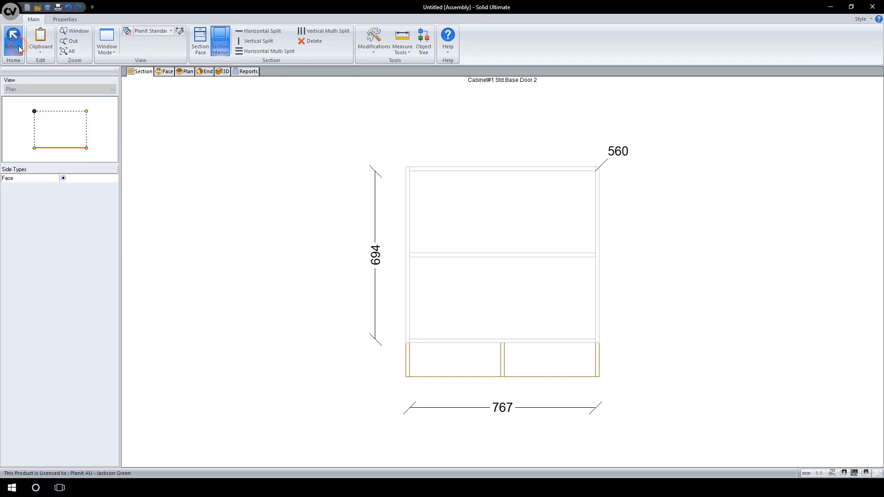
Step: Create a new Nailer part in the cabinet's face view, 800 mm long and 50 mm wide, with Front orientation
{"action": "left_click", "coordinate": [165, 74]}
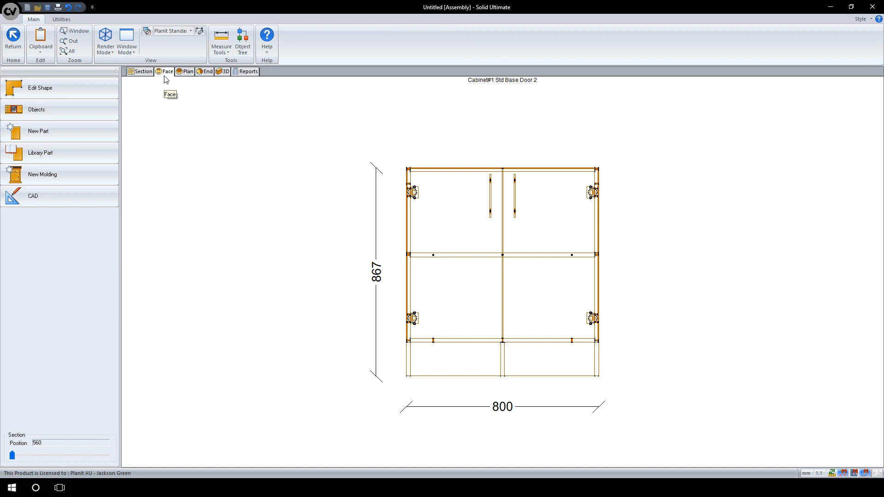
{"action": "left_click", "coordinate": [94, 132]}
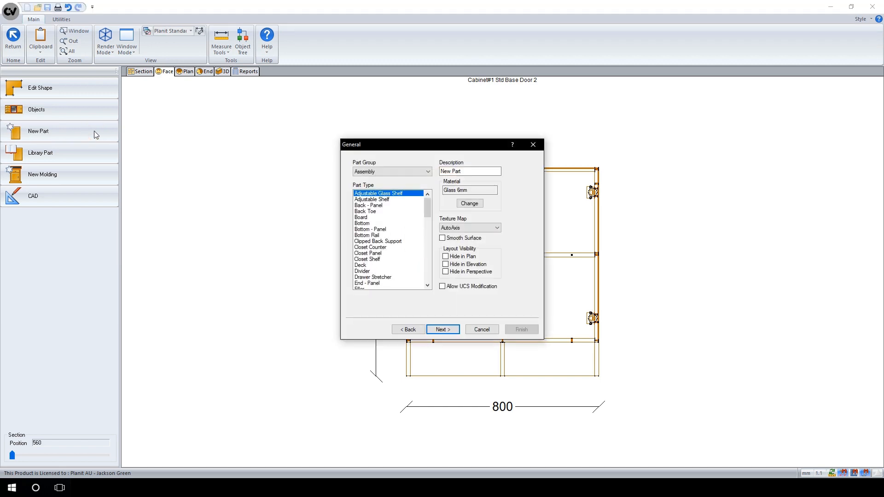
{"action": "left_click", "coordinate": [428, 208]}
{"action": "left_click_drag", "start_coordinate": [428, 207], "coordinate": [432, 241]}
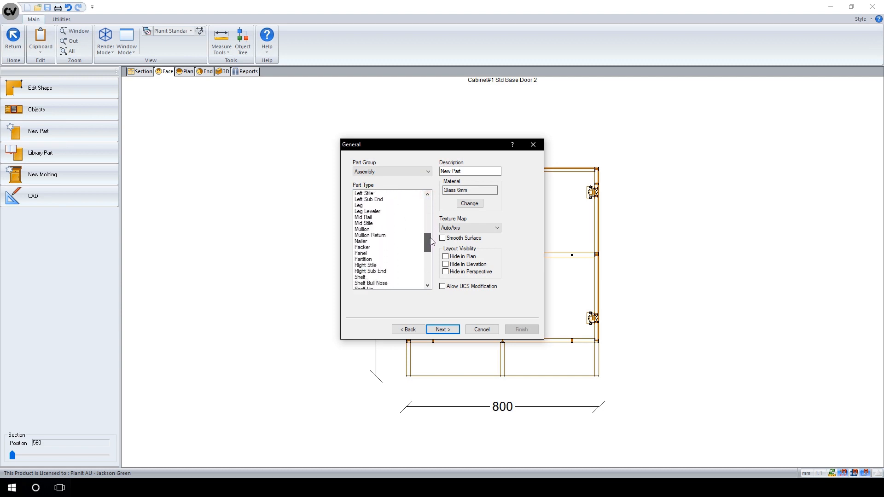
{"action": "left_click", "coordinate": [406, 241]}
{"action": "left_click", "coordinate": [440, 329]}
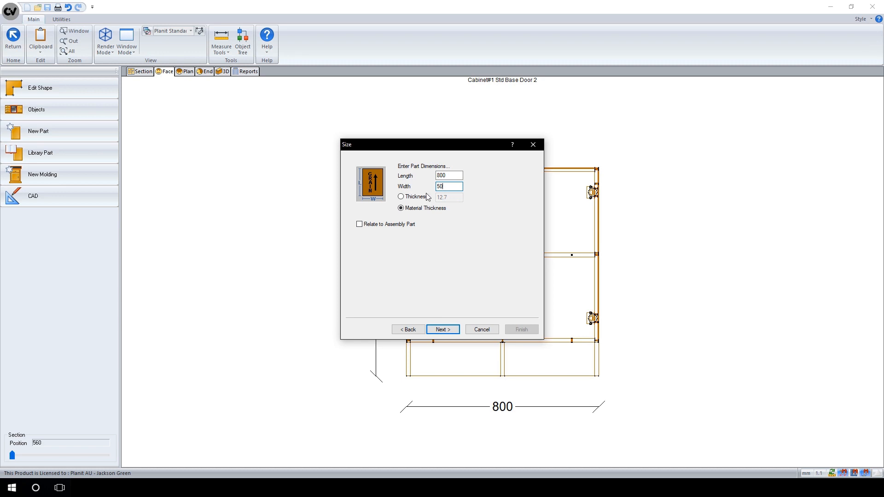
{"action": "left_click", "coordinate": [442, 330]}
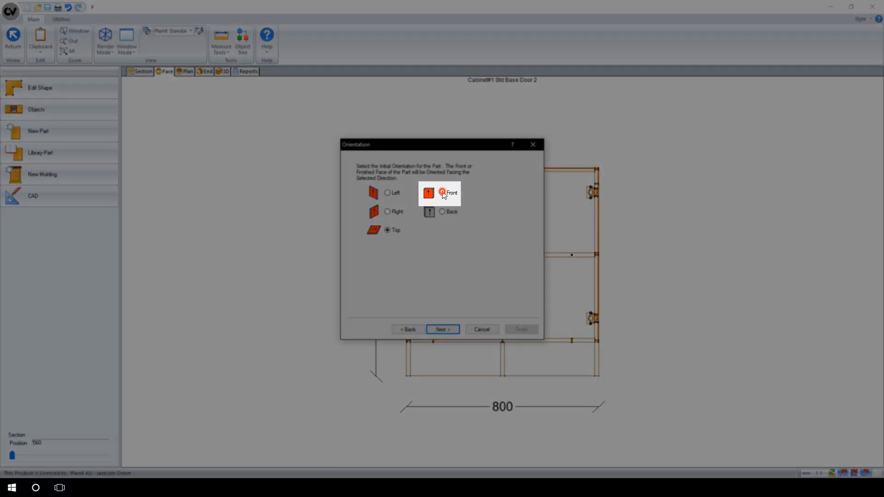
{"action": "left_click", "coordinate": [442, 193]}
{"action": "left_click", "coordinate": [443, 329]}
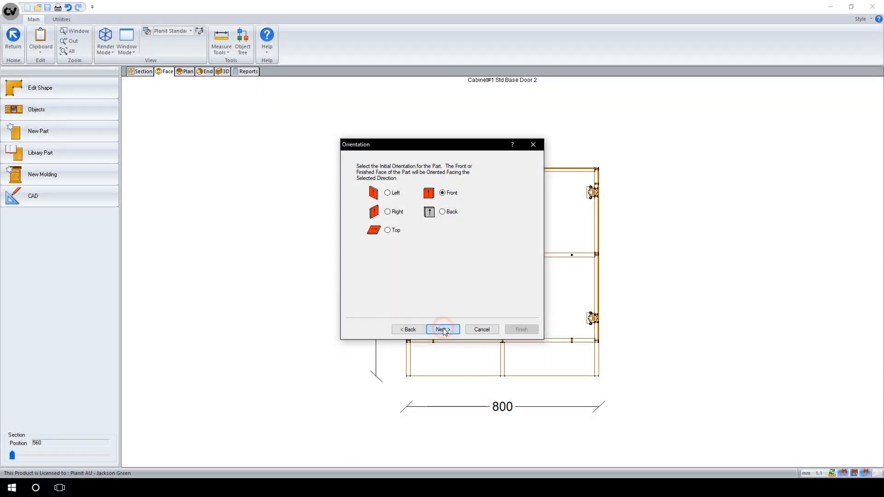
{"action": "left_click", "coordinate": [510, 330]}
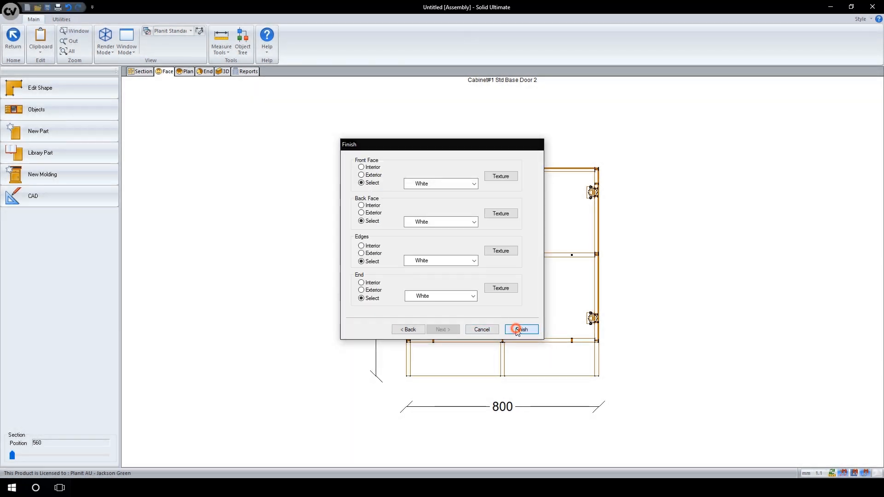
Step: Rotate the new nailer beside the cabinet by 90 degrees
{"action": "left_click", "coordinate": [312, 328]}
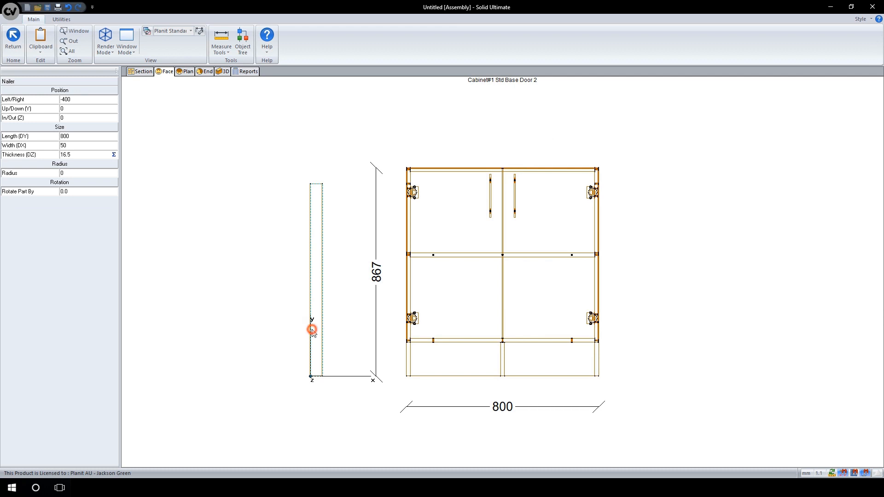
{"action": "left_click", "coordinate": [77, 191]}
{"action": "type", "text": "90"}
{"action": "key", "text": "Return"}
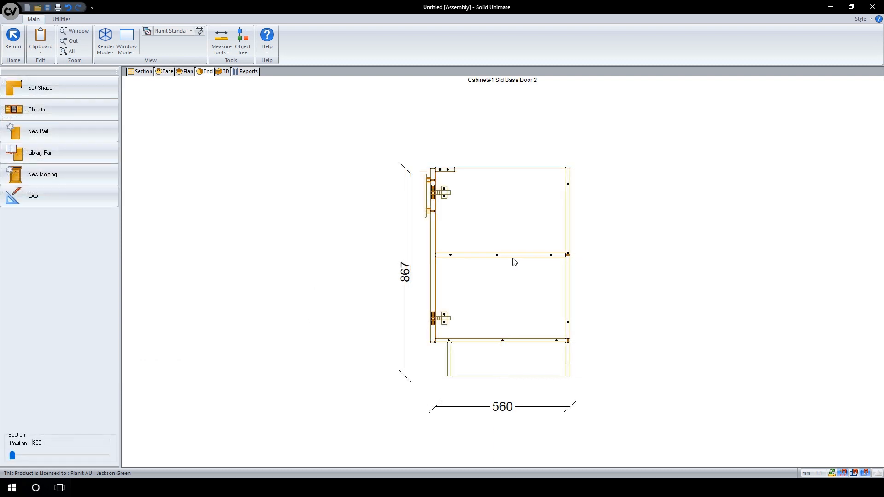
Step: Select the fixed shelf in the cabinet's end view and examine its position and size
{"action": "left_click", "coordinate": [524, 256]}
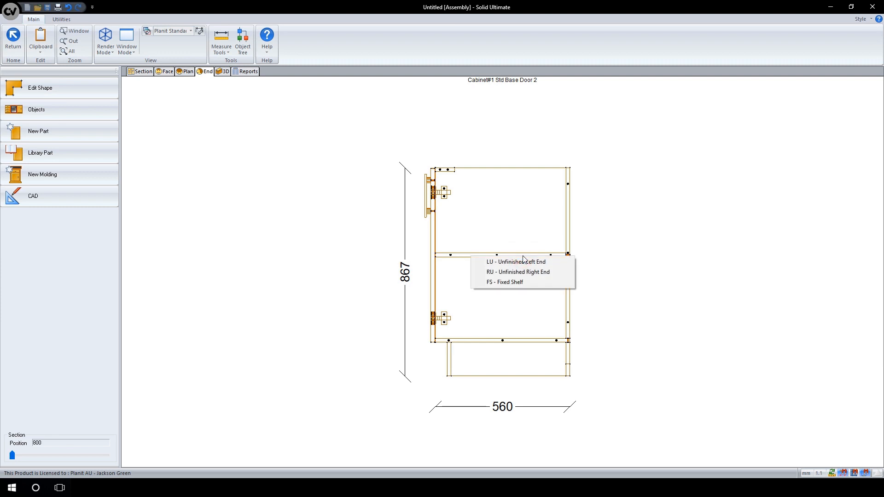
{"action": "left_click", "coordinate": [547, 282]}
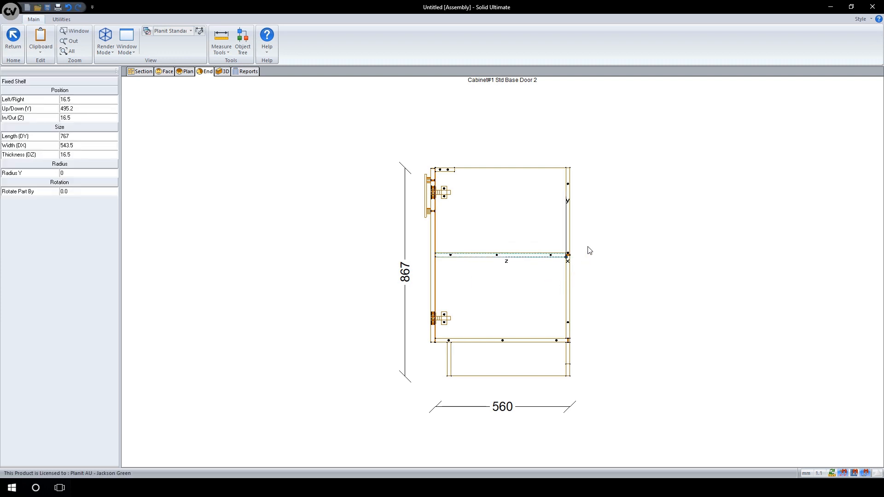
{"action": "scroll", "coordinate": [590, 251], "scroll_direction": "up", "scroll_amount": 3}
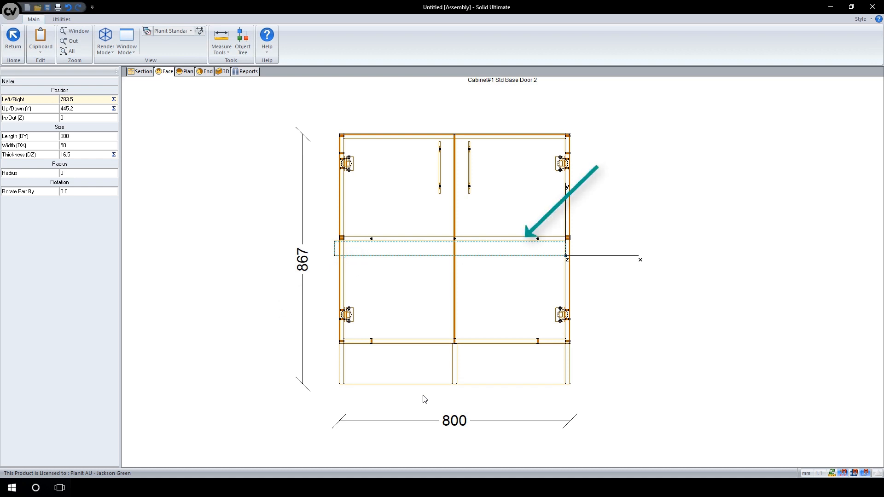
Step: Copy the parameter path Cab.Interior.FS.DY of the fixed shelf's length from the cabinet's object tree
{"action": "left_click", "coordinate": [242, 40]}
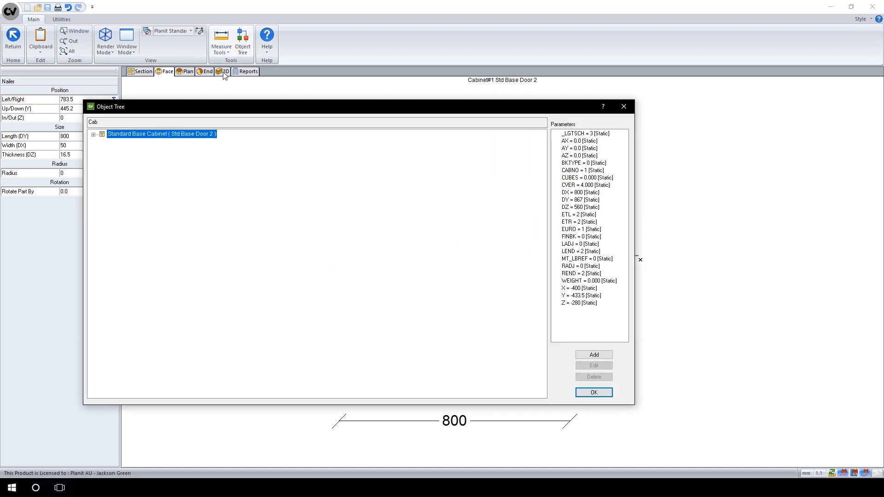
{"action": "left_click", "coordinate": [93, 135]}
{"action": "left_click", "coordinate": [102, 159]}
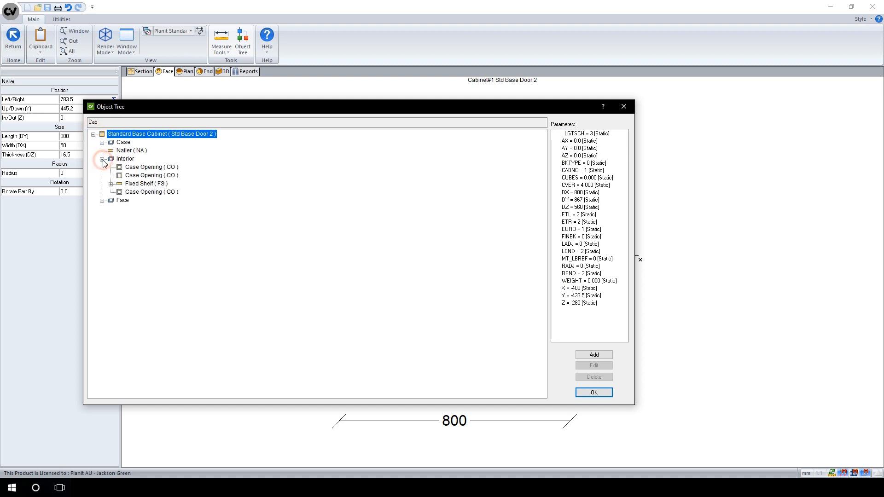
{"action": "left_click", "coordinate": [128, 184]}
{"action": "left_click", "coordinate": [589, 172]}
{"action": "left_click", "coordinate": [220, 121]}
{"action": "left_click_drag", "start_coordinate": [220, 120], "coordinate": [88, 122]}
{"action": "right_click", "coordinate": [92, 122]}
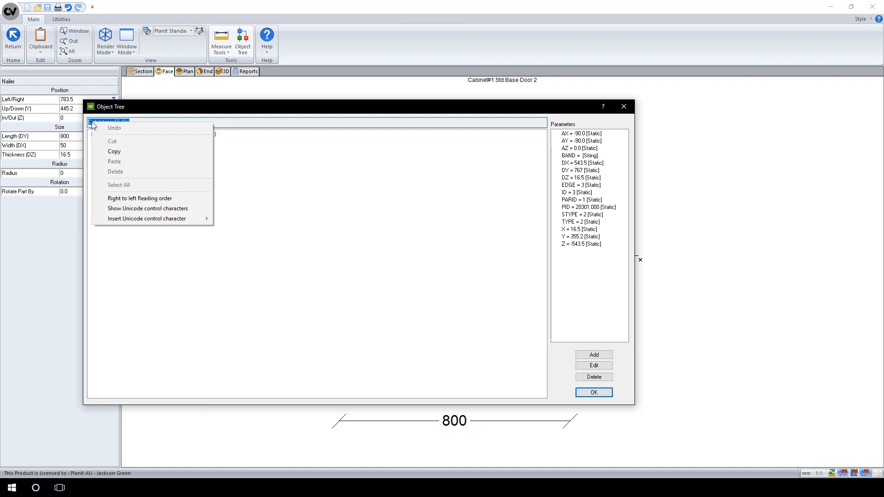
{"action": "left_click", "coordinate": [121, 154]}
{"action": "left_click", "coordinate": [591, 394]}
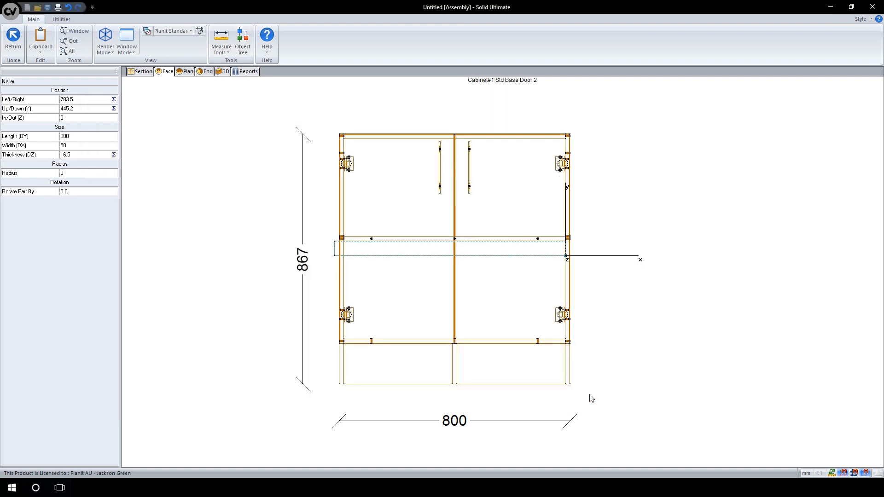
Step: Drive the nailer's Length (DY) with the equation IF 1 THEN Cab.Interior.FS.DY, testing it before accepting
{"action": "left_click", "coordinate": [113, 137]}
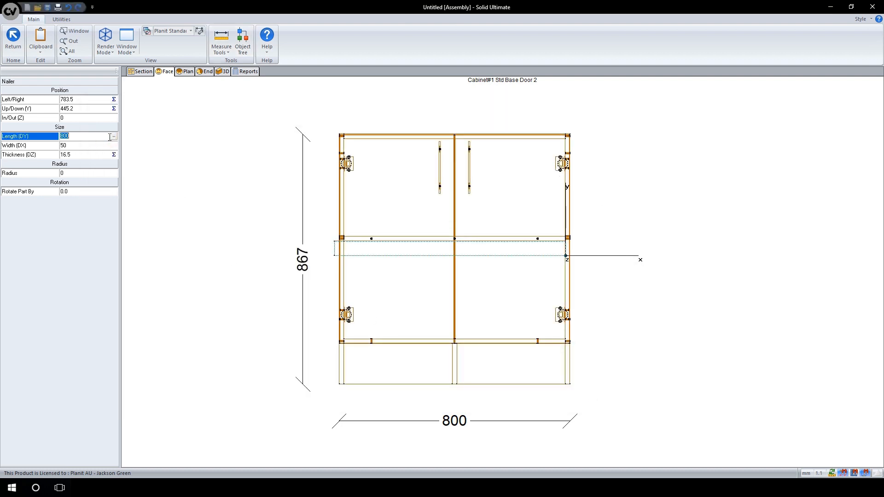
{"action": "left_click", "coordinate": [114, 137]}
{"action": "left_click", "coordinate": [371, 210]}
{"action": "right_click", "coordinate": [400, 284]}
{"action": "left_click", "coordinate": [458, 325]}
{"action": "left_click", "coordinate": [484, 307]}
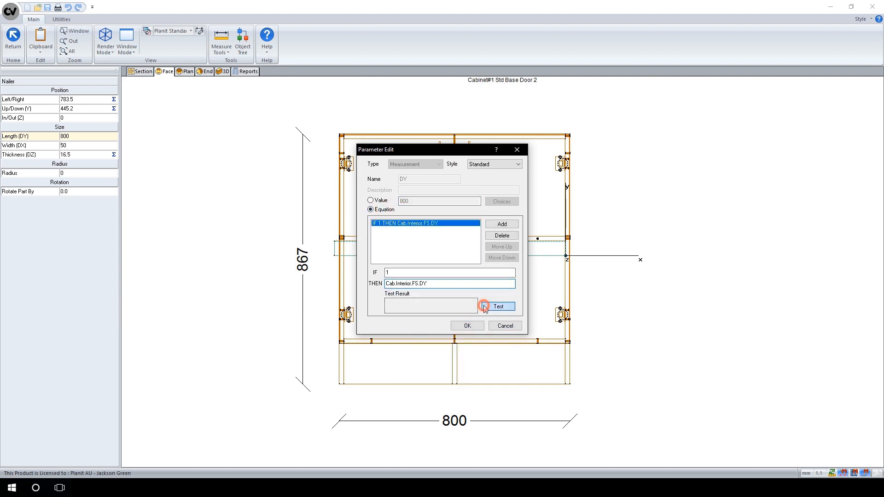
{"action": "left_click", "coordinate": [467, 326]}
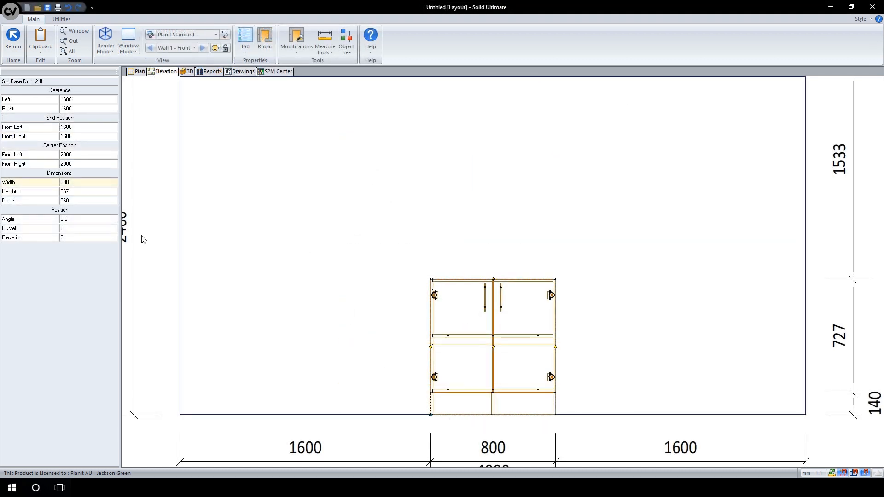
Step: Set the base cabinet's width on the wall elevation to 1000 mm, stretching it to the left
{"action": "left_click", "coordinate": [97, 182]}
{"action": "type", "text": "1000"}
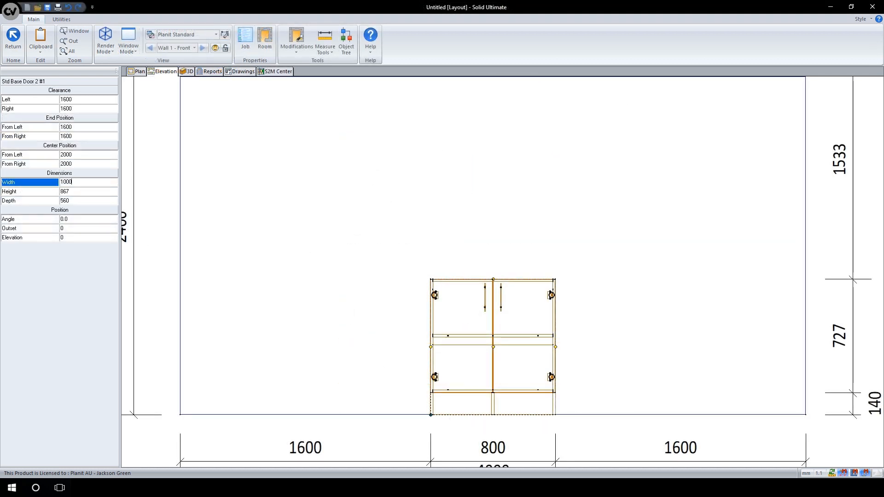
{"action": "key", "text": "Return"}
{"action": "key", "text": "Return"}
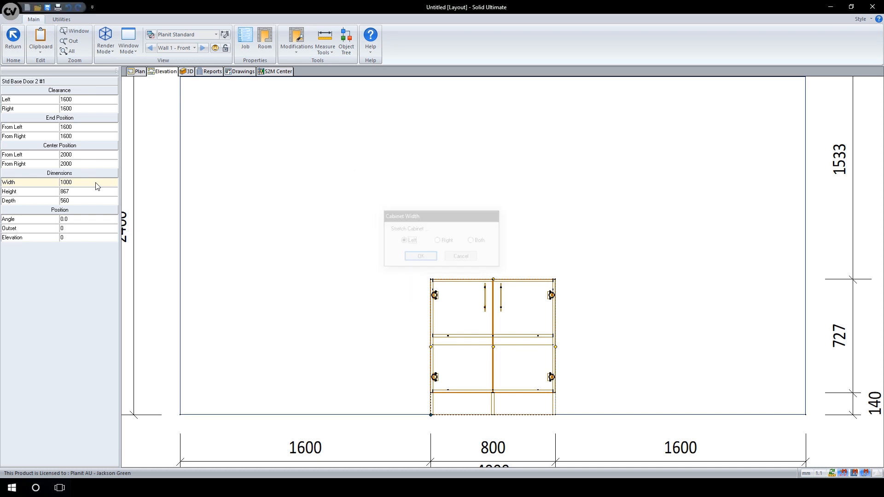
Step: Set the base cabinet's height to 1000 mm and its depth to 650 mm
{"action": "left_click", "coordinate": [109, 191]}
{"action": "type", "text": "1000"}
{"action": "key", "text": "Return"}
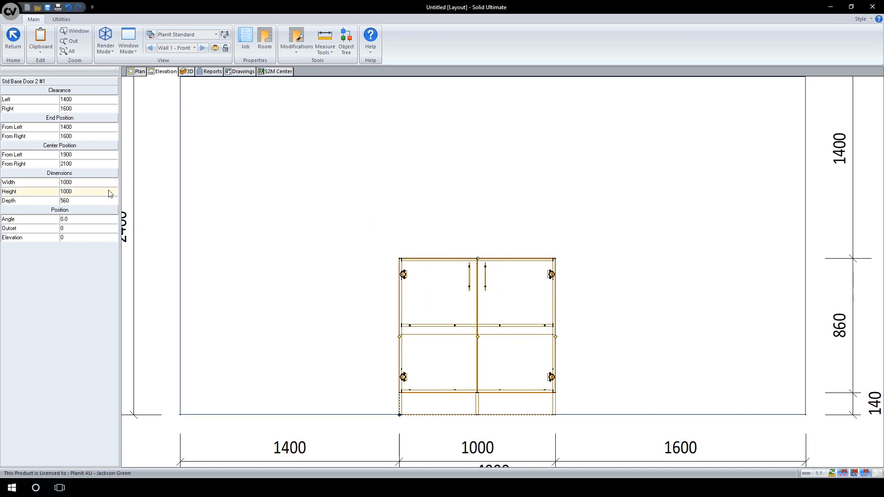
{"action": "left_click", "coordinate": [111, 201]}
{"action": "key", "text": "Return"}
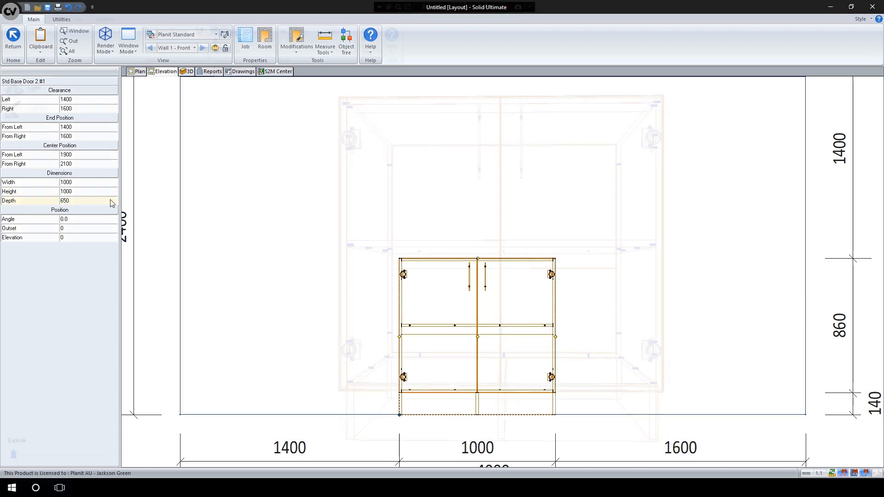